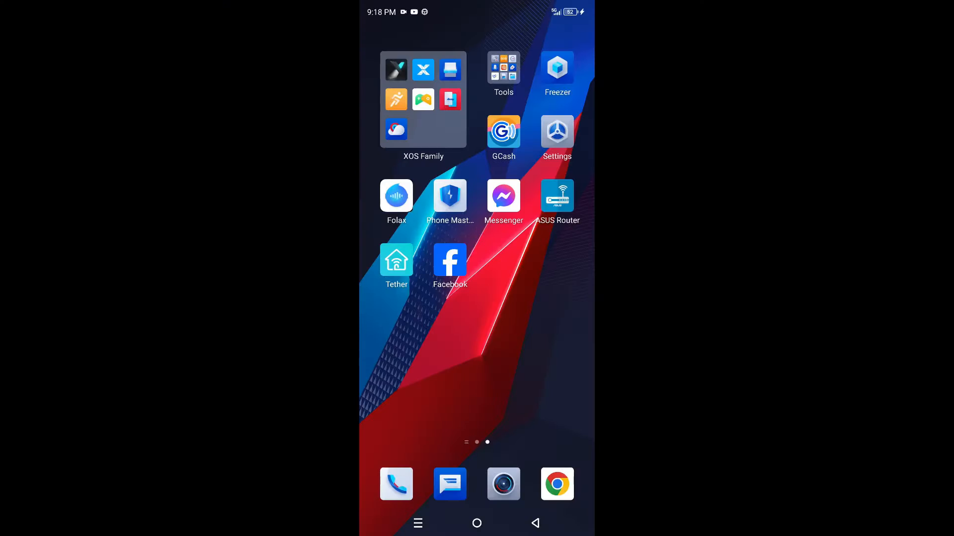
Turn on the phone's Wi-Fi from Quick Settings and show the list of nearby networks.
{"action": "left_click_drag", "start_coordinate": [546, 7], "coordinate": [539, 298]}
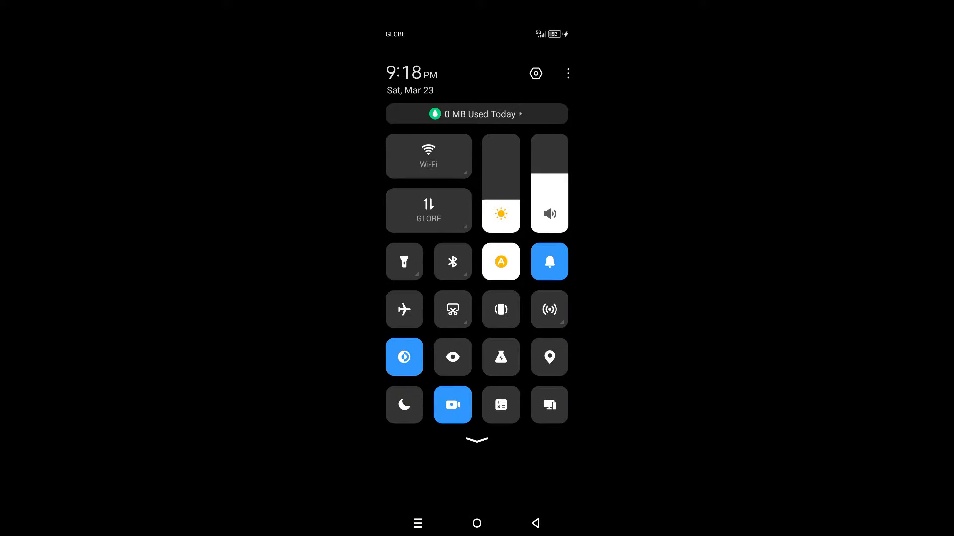
{"action": "left_click", "coordinate": [428, 157]}
{"action": "left_click", "coordinate": [464, 174]}
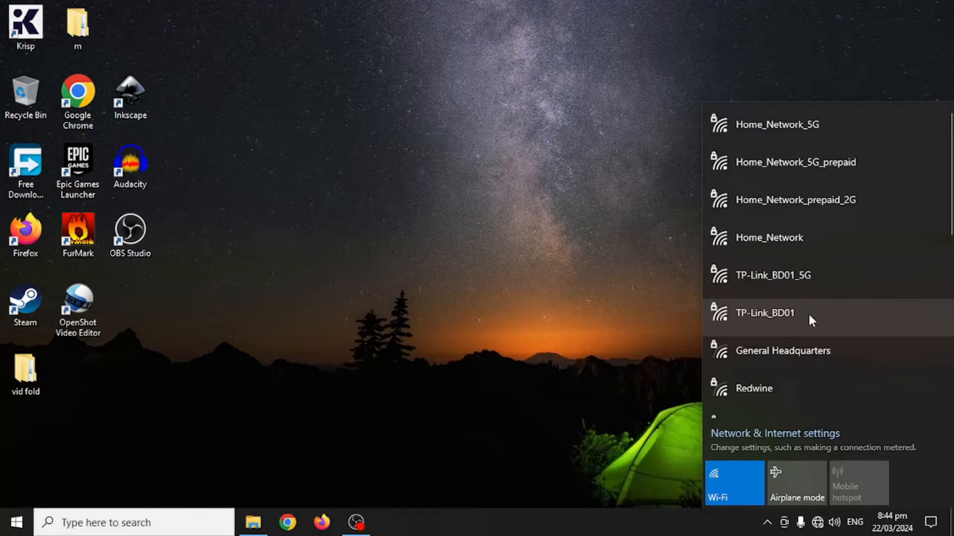
Connect the PC to TP-Link_BD01 with its network security key, then launch Google Chrome.
{"action": "left_click", "coordinate": [808, 314]}
{"action": "left_click", "coordinate": [884, 381]}
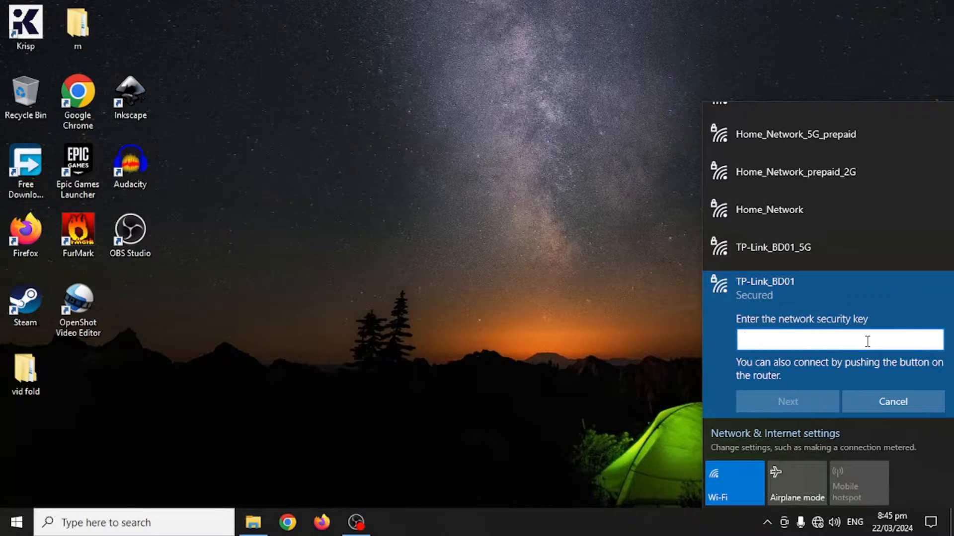
{"action": "type", "text": "•••••••••"}
{"action": "left_click", "coordinate": [821, 396]}
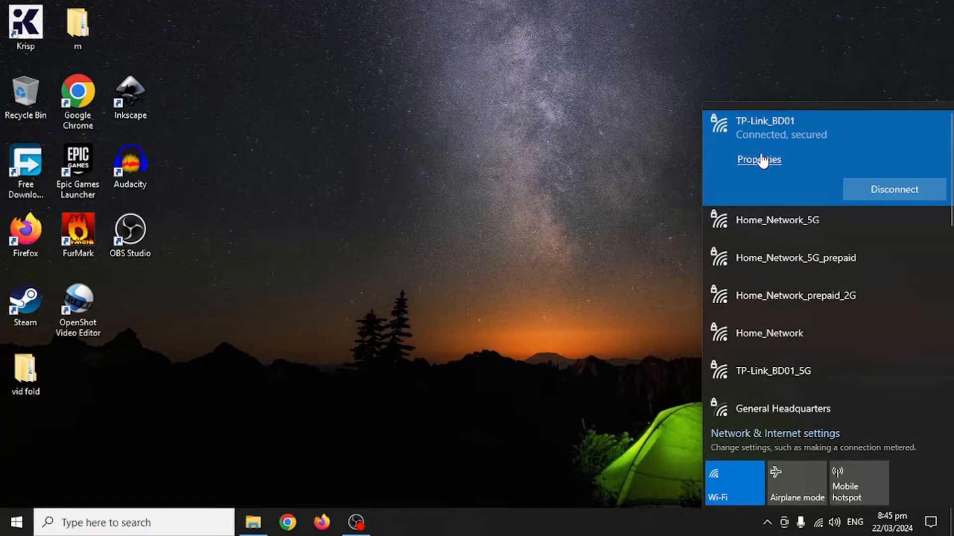
{"action": "left_click", "coordinate": [293, 527]}
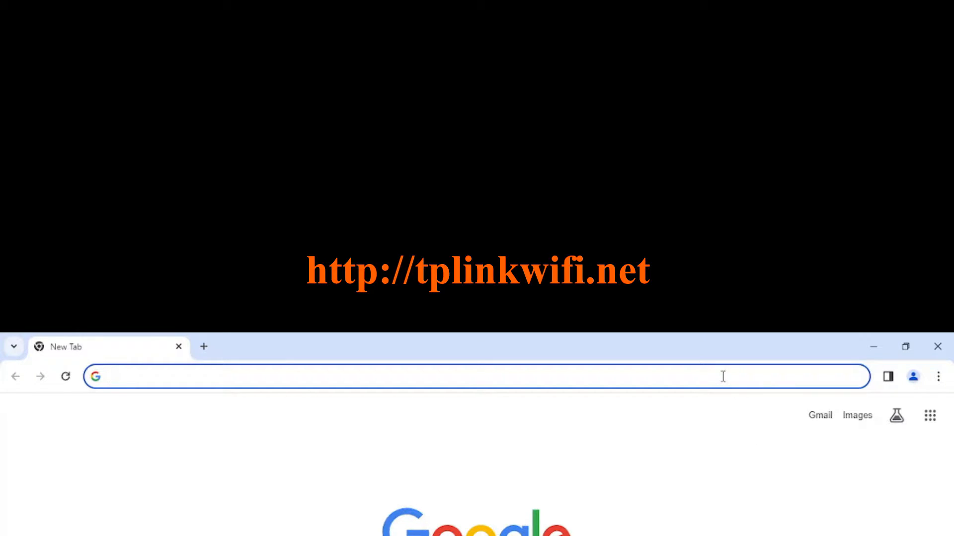
{"action": "type", "text": "http:/"}
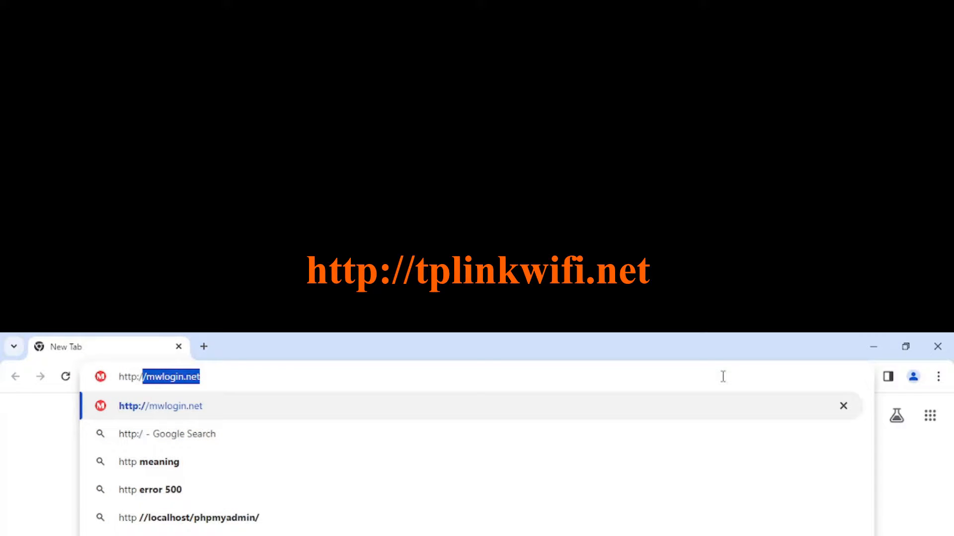
{"action": "type", "text": "/tpl"}
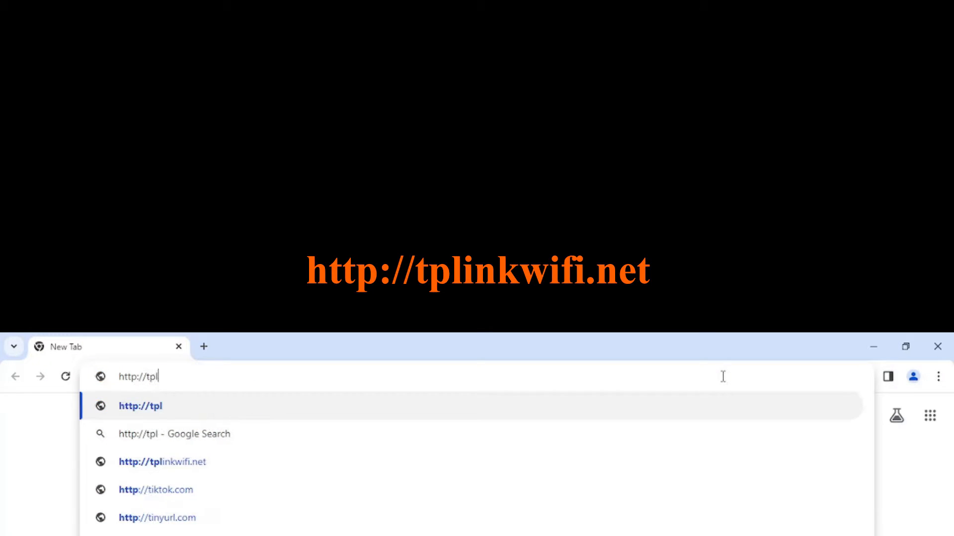
{"action": "type", "text": "inkwifi.net"}
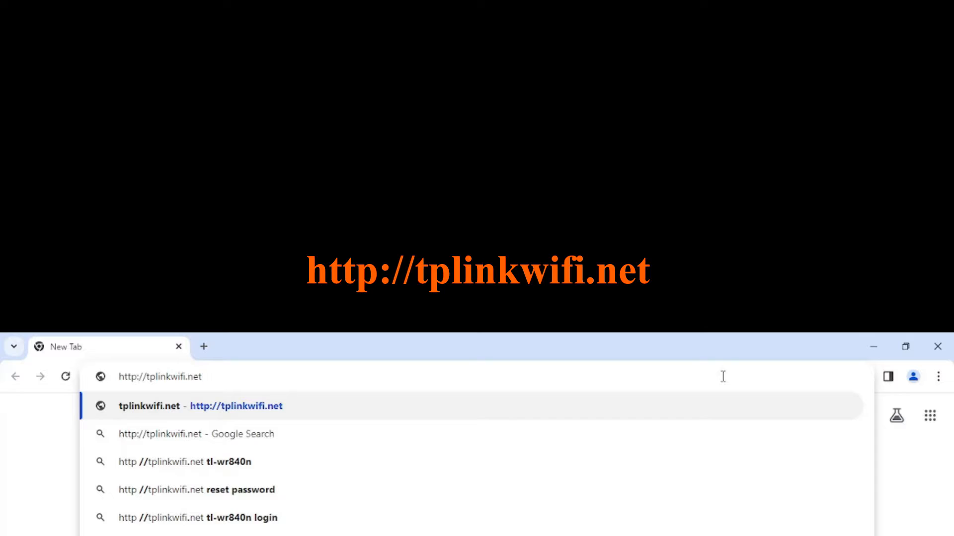
{"action": "key", "text": "Return"}
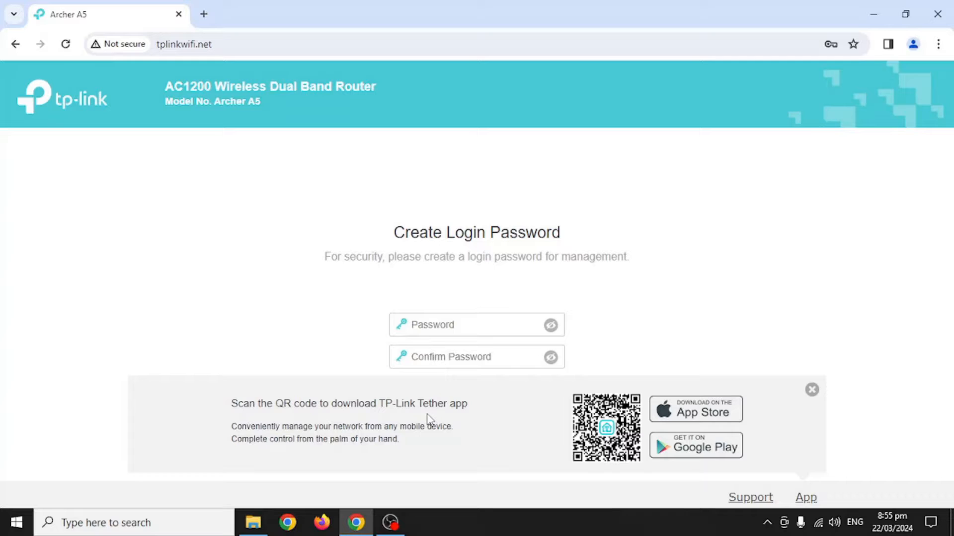
Dismiss the Tether promotion, enter and confirm a new router login password, and start setup.
{"action": "left_click", "coordinate": [811, 390]}
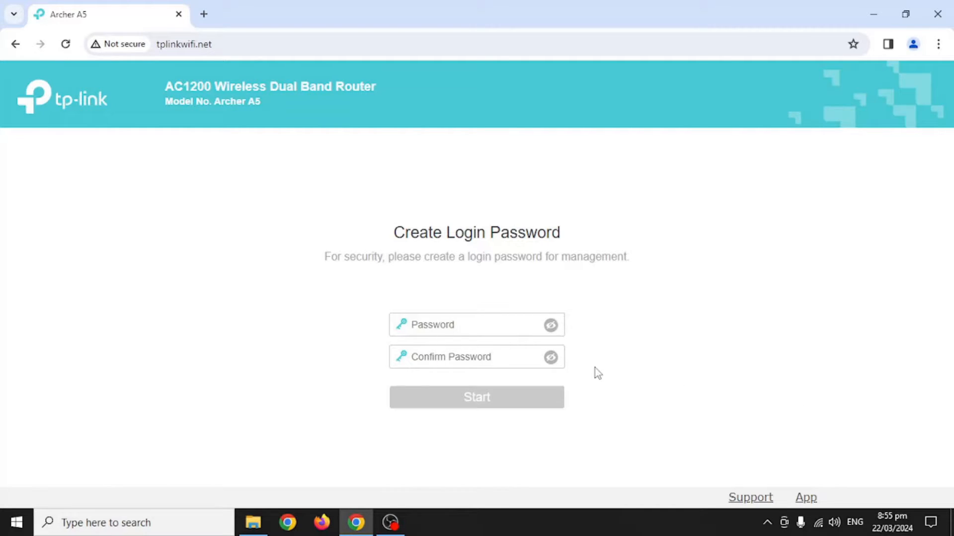
{"action": "left_click", "coordinate": [517, 323]}
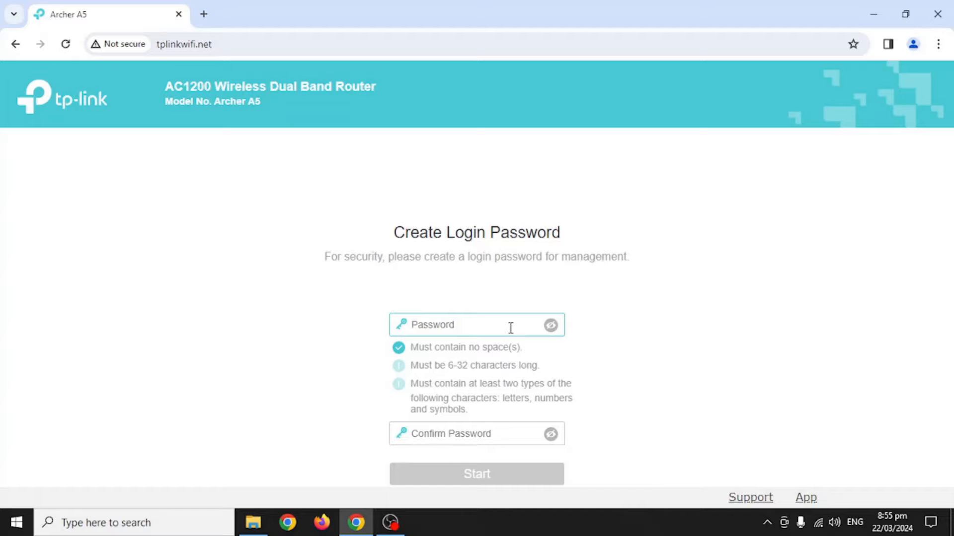
{"action": "type", "text": "••••••••••••••"}
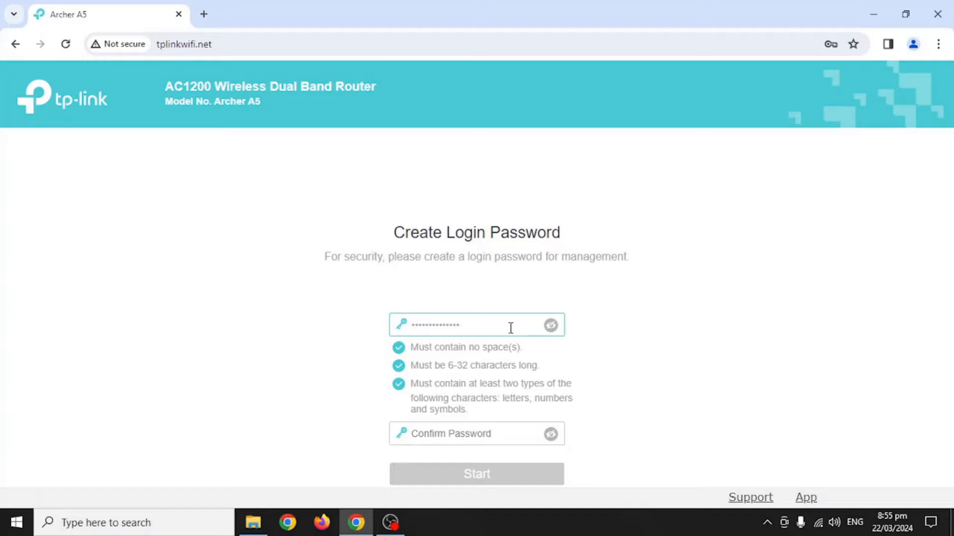
{"action": "left_click", "coordinate": [494, 432]}
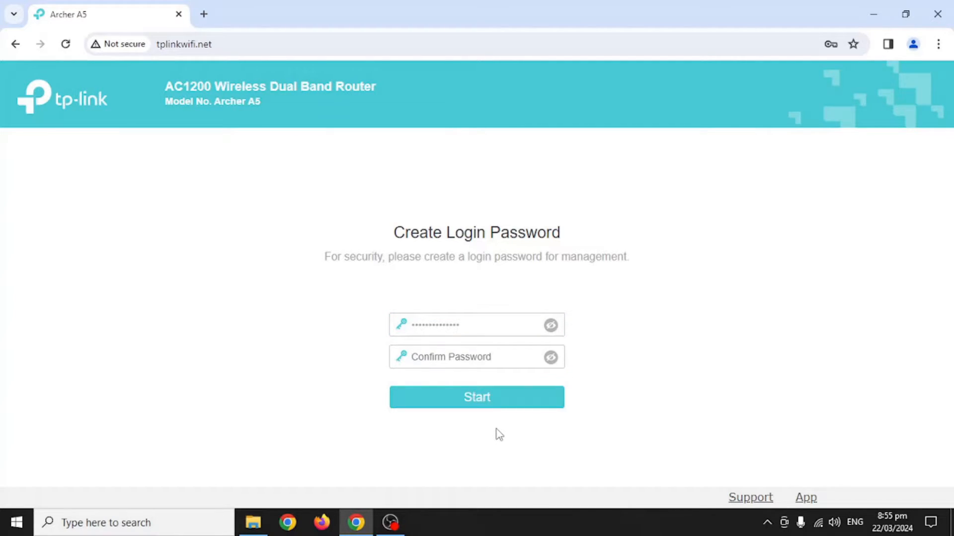
{"action": "type", "text": "•••••••••••••••"}
{"action": "left_click", "coordinate": [497, 408]}
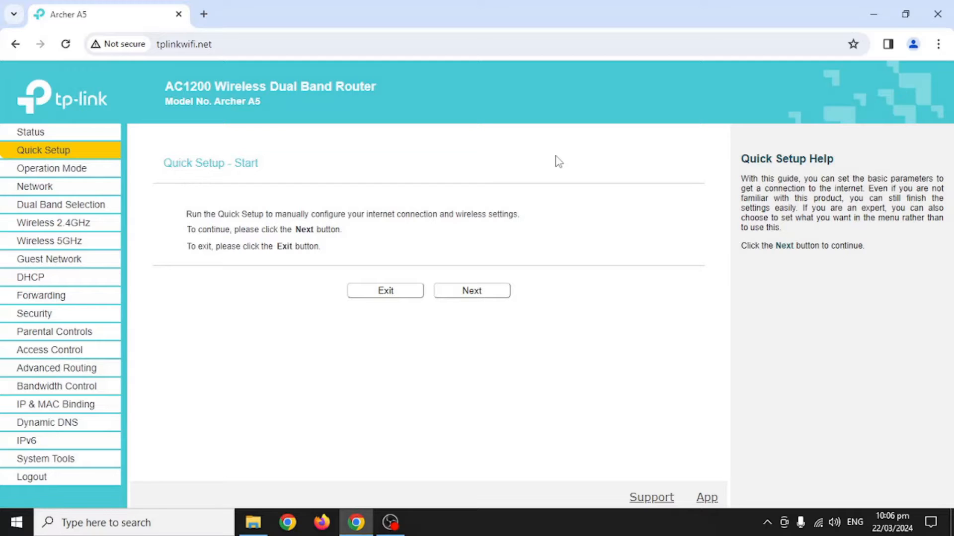
Advance Quick Setup from the start page, keeping Wireless Router as the operation mode.
{"action": "left_click", "coordinate": [495, 292]}
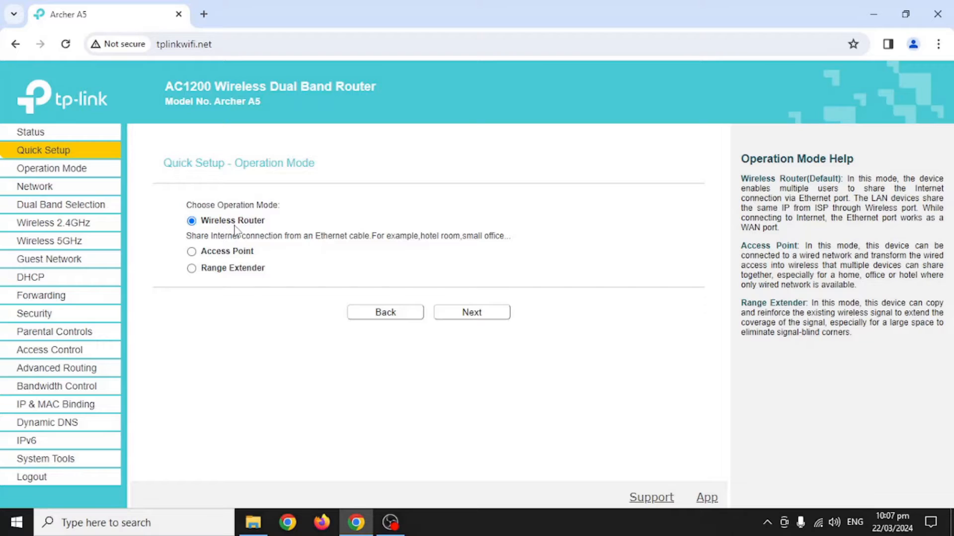
{"action": "left_click", "coordinate": [475, 317]}
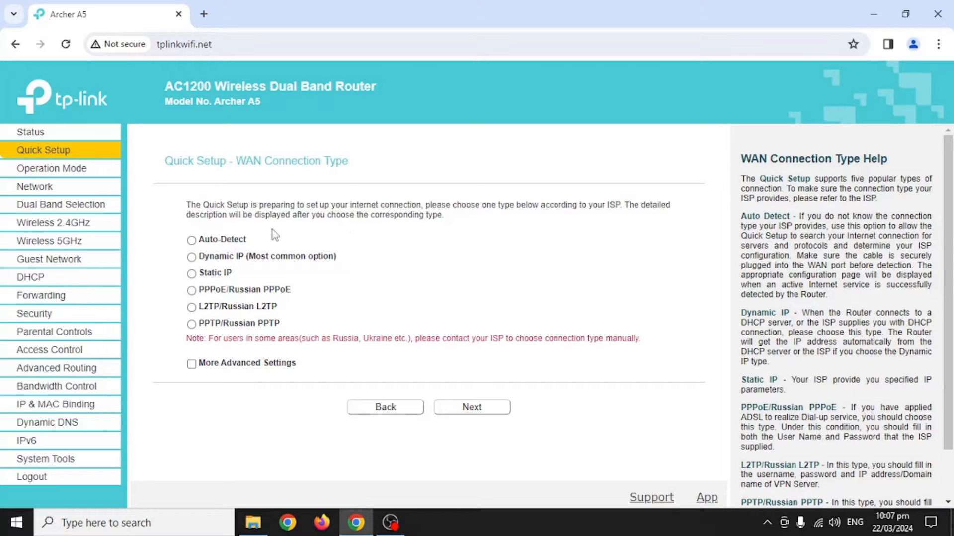
Choose Auto-Detect as the WAN connection type and let the router detect it.
{"action": "left_click", "coordinate": [199, 242]}
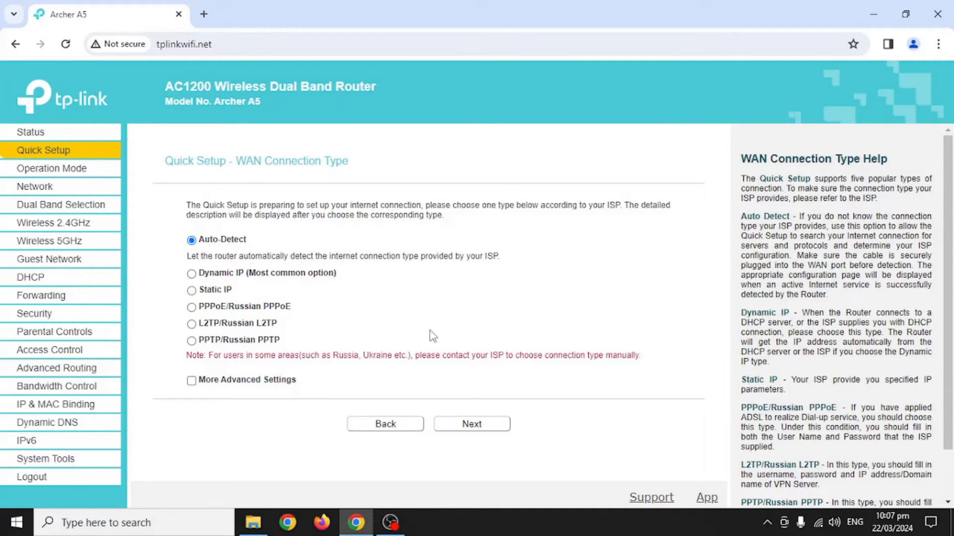
{"action": "left_click", "coordinate": [470, 428]}
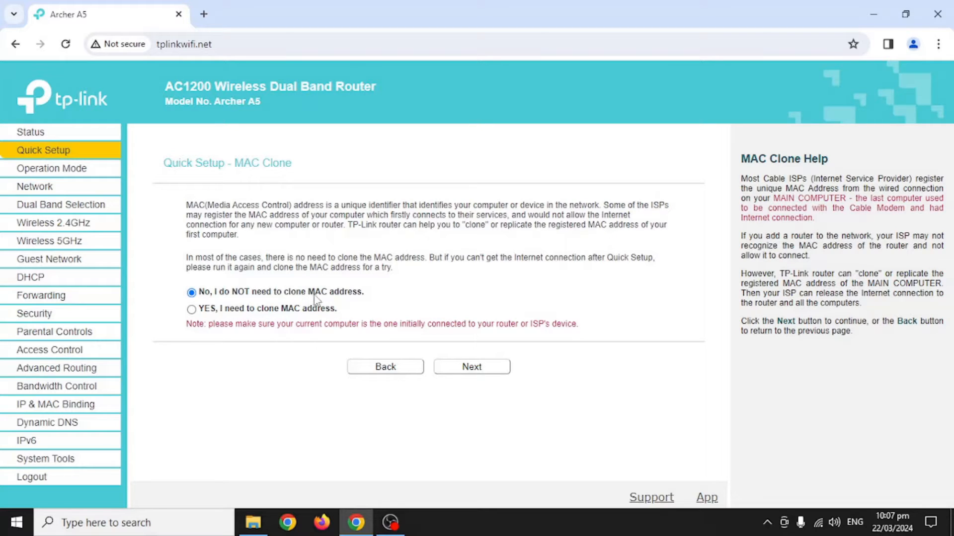
Continue with 'No, I do NOT need to clone MAC address' left selected.
{"action": "left_click", "coordinate": [494, 373]}
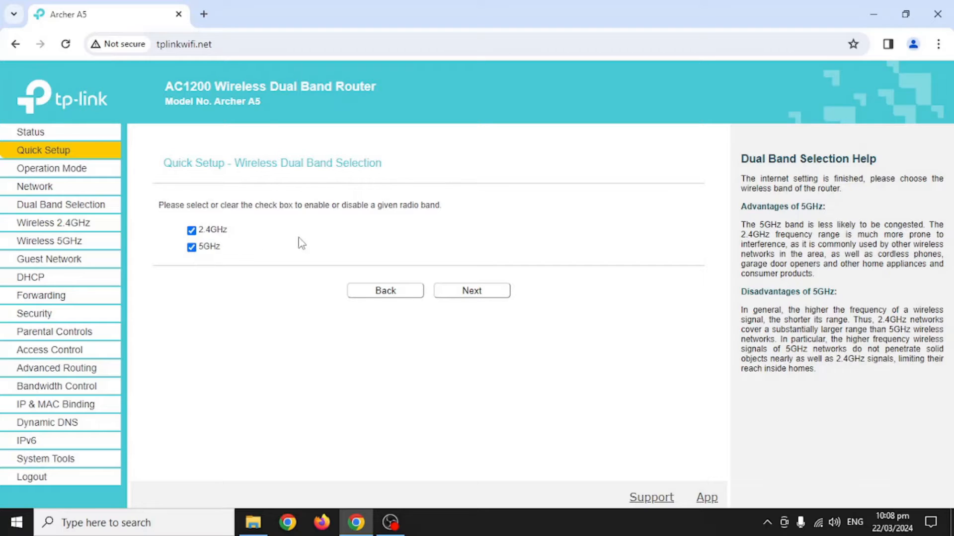
Keep both the 2.4GHz and 5GHz bands ticked and continue.
{"action": "left_click", "coordinate": [467, 292]}
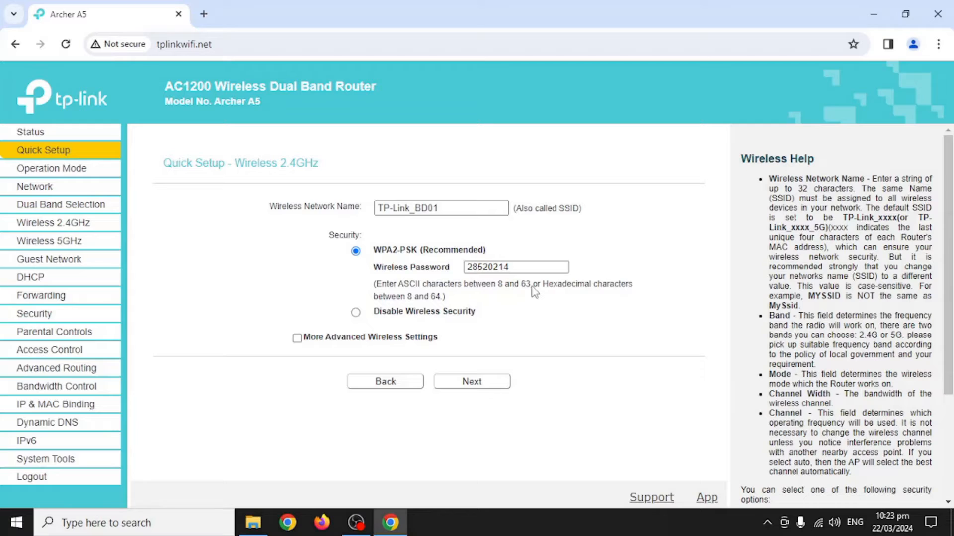
Rename the 2.4GHz network from TP-Link_BD01 to networkent, set a new wireless password, and continue.
{"action": "left_click", "coordinate": [469, 209]}
{"action": "left_click_drag", "start_coordinate": [469, 209], "coordinate": [329, 216]}
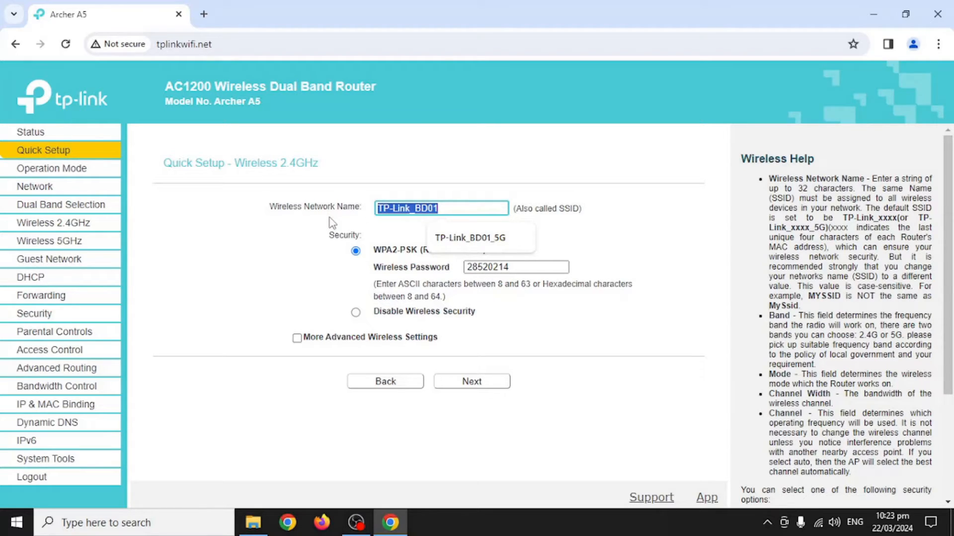
{"action": "key", "text": "BackSpace"}
{"action": "type", "text": "network"}
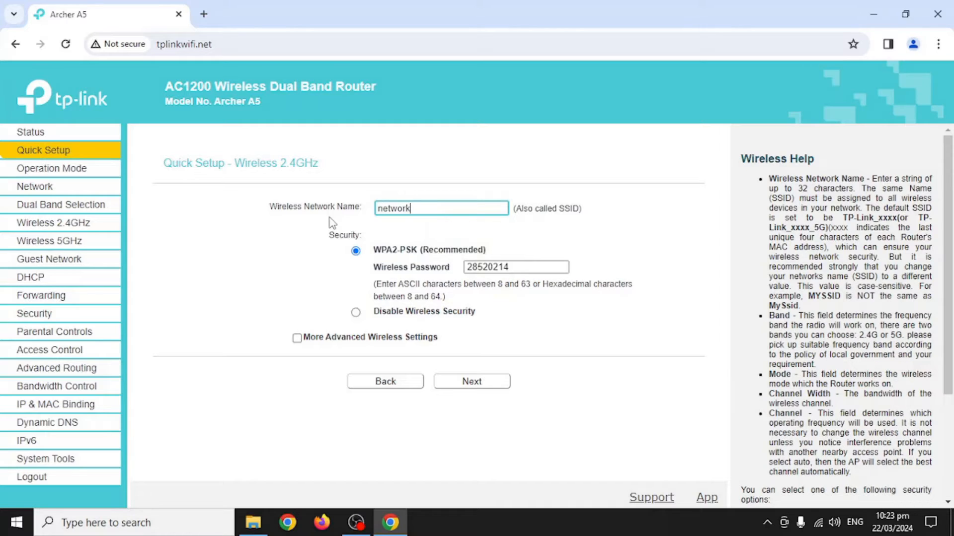
{"action": "type", "text": "ent"}
{"action": "key", "text": "Tab"}
{"action": "key", "text": "Tab"}
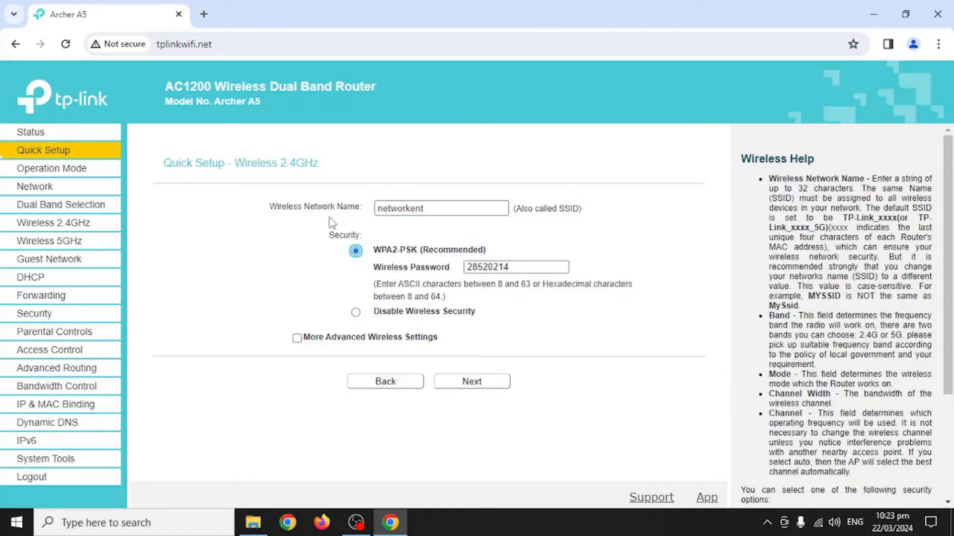
{"action": "type", "text": "test123"}
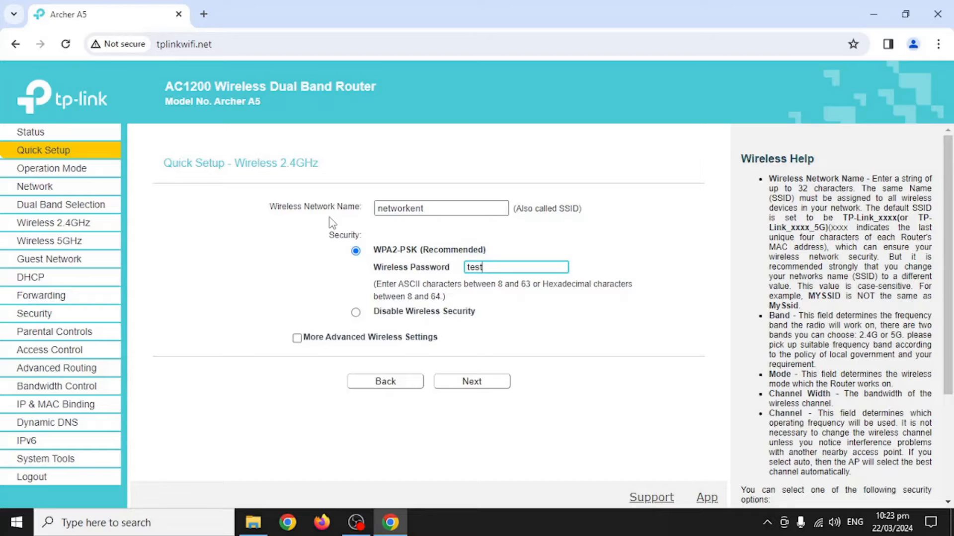
{"action": "type", "text": "456"}
{"action": "left_click", "coordinate": [481, 384]}
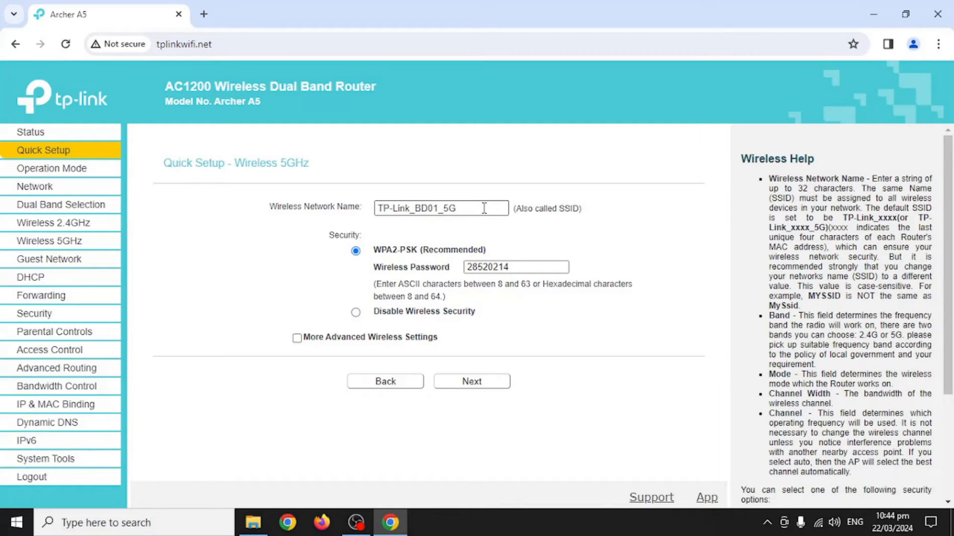
Rename the 5GHz network to networkent via autofill, replace its password with the same new one, and continue.
{"action": "left_click_drag", "start_coordinate": [484, 208], "coordinate": [358, 211]}
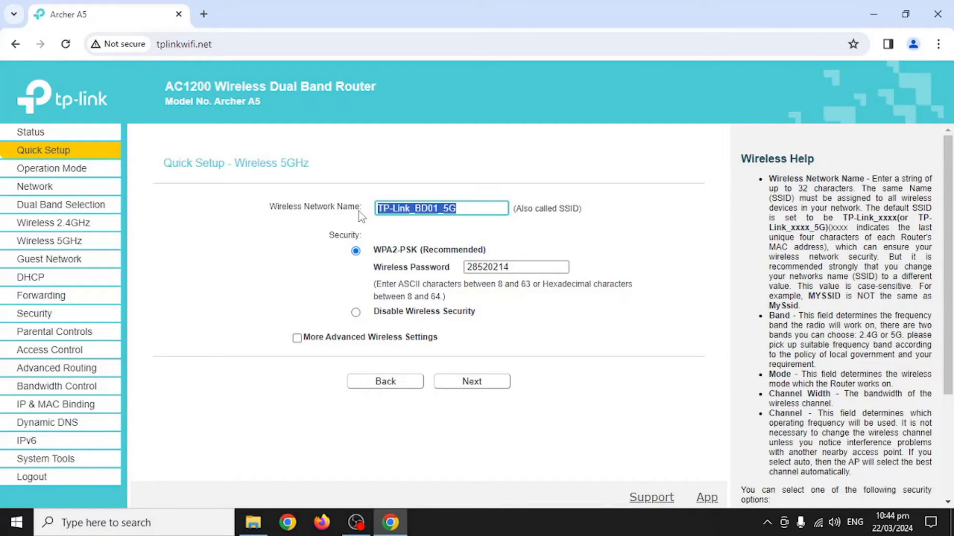
{"action": "type", "text": "net"}
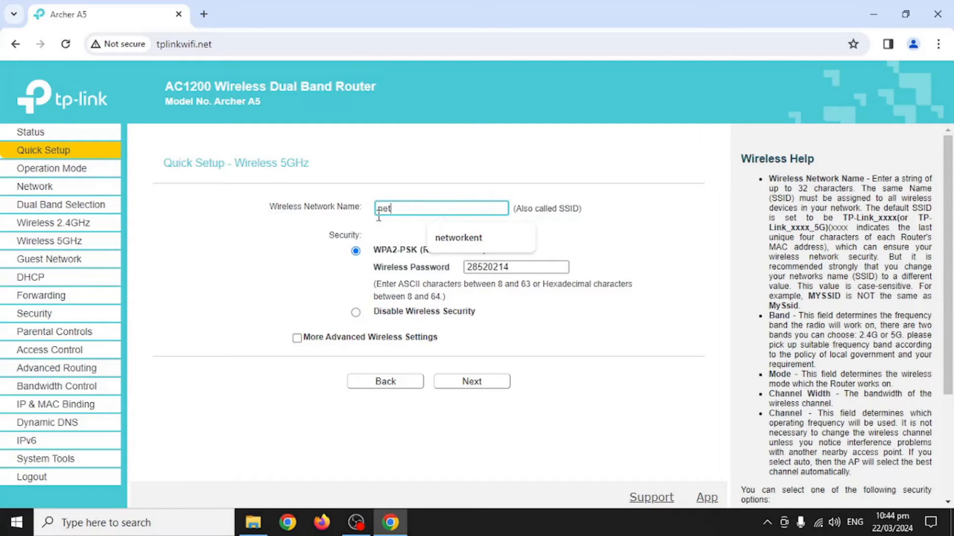
{"action": "left_click", "coordinate": [440, 238]}
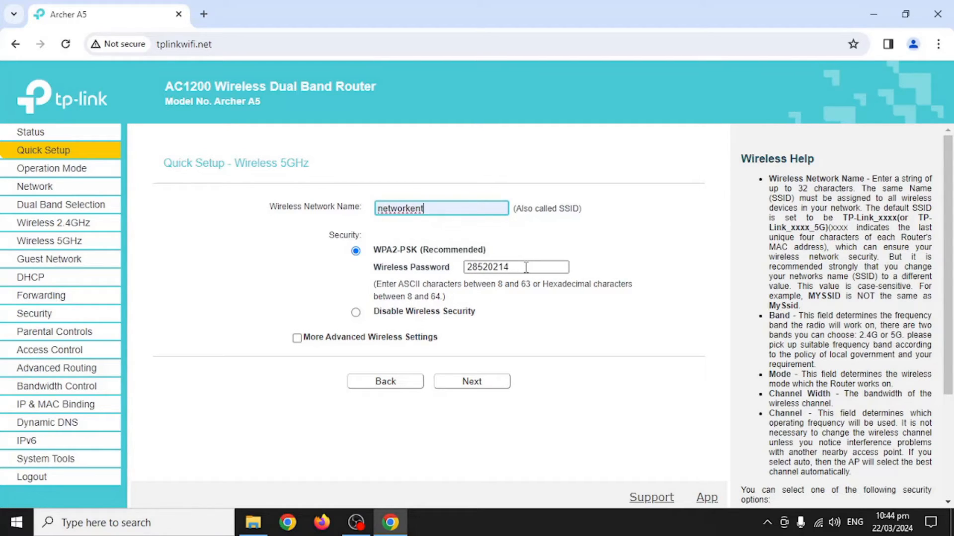
{"action": "left_click_drag", "start_coordinate": [524, 267], "coordinate": [456, 269]}
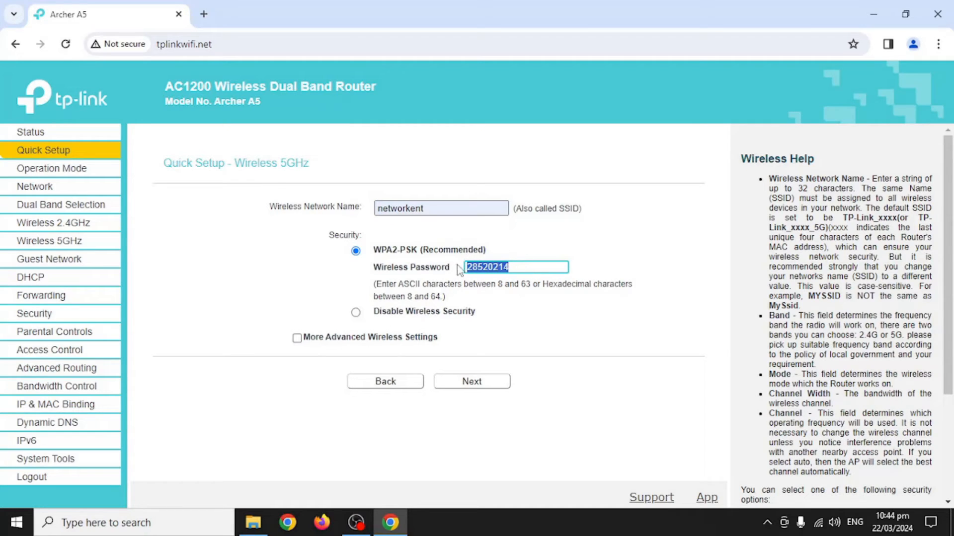
{"action": "type", "text": "test123456"}
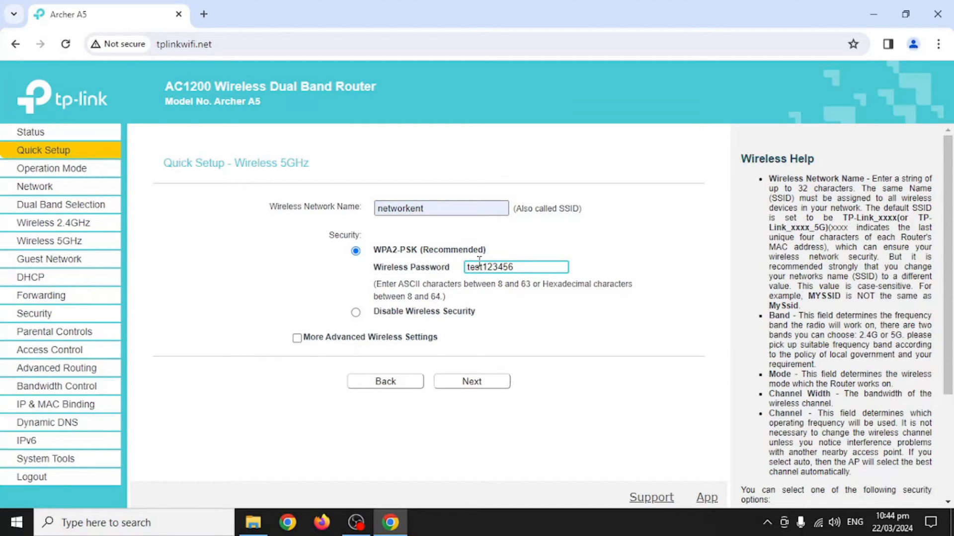
{"action": "left_click", "coordinate": [484, 382]}
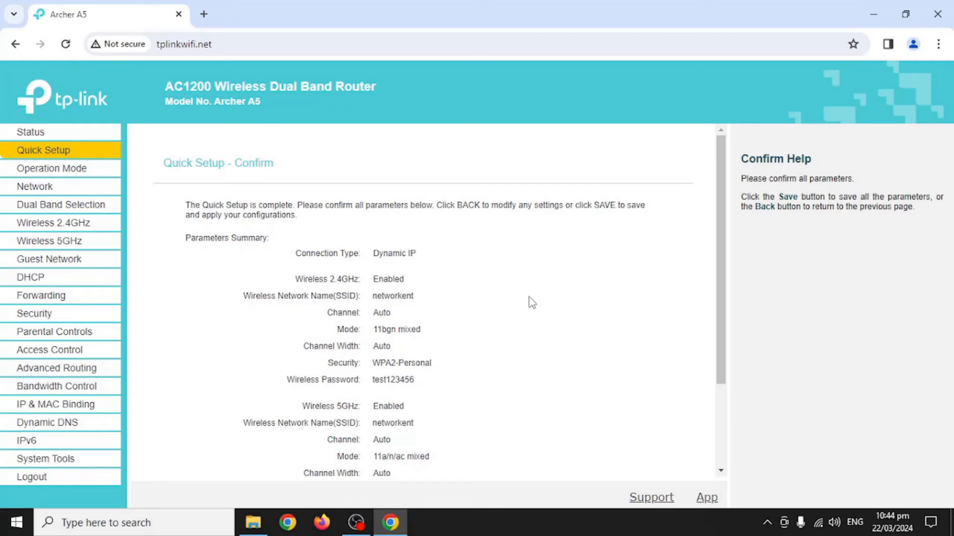
Review the Quick Setup confirmation summary and save it so the router applies the new wireless settings.
{"action": "scroll", "coordinate": [532, 302], "scroll_direction": "down", "scroll_amount": 3}
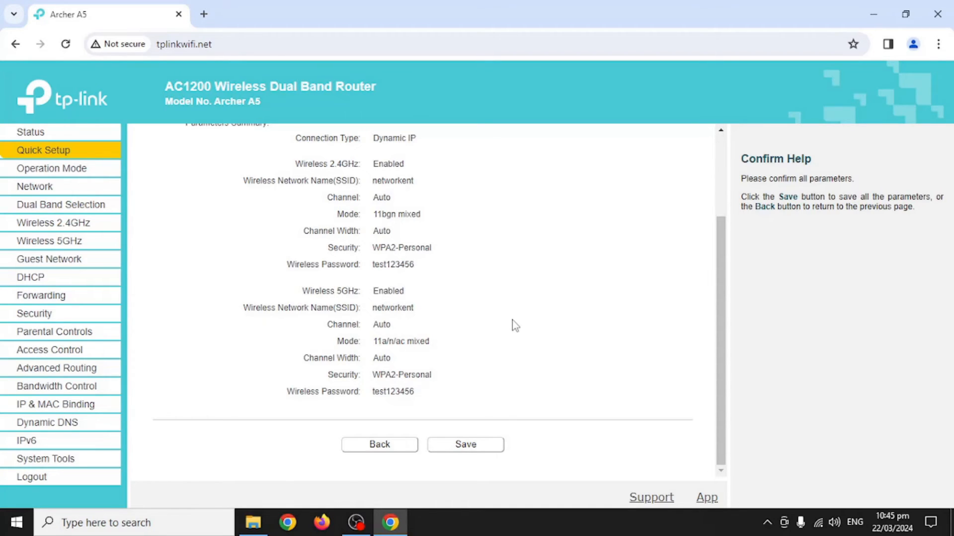
{"action": "scroll", "coordinate": [512, 320], "scroll_direction": "up", "scroll_amount": 2}
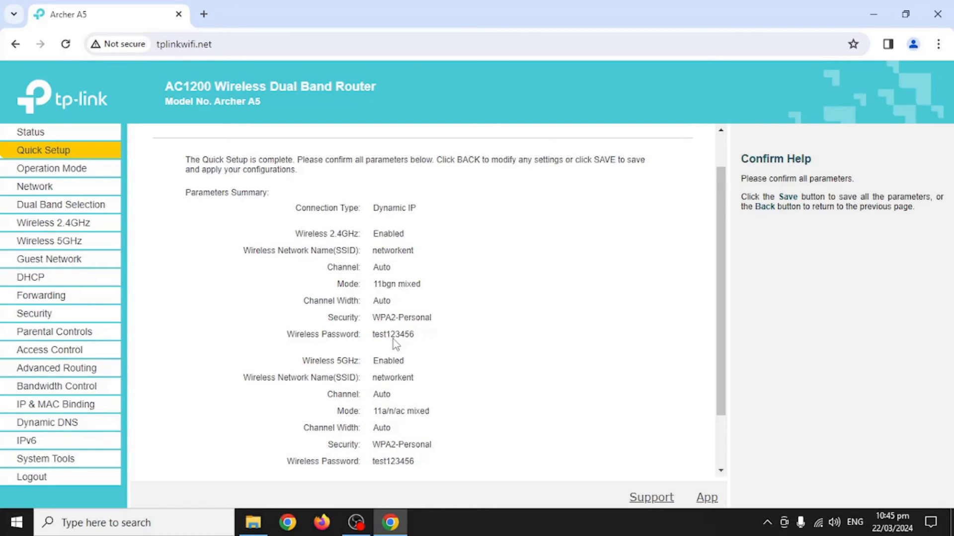
{"action": "scroll", "coordinate": [480, 336], "scroll_direction": "down", "scroll_amount": 3}
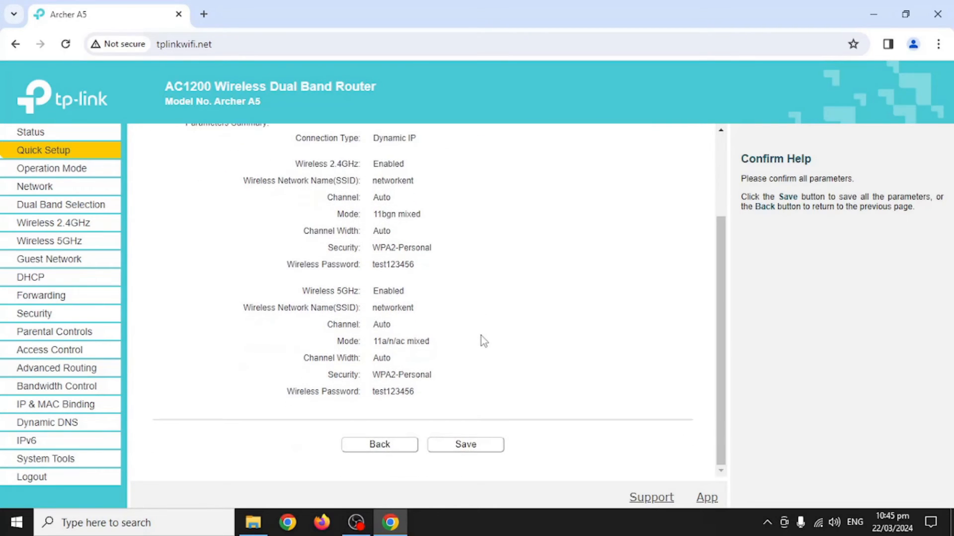
{"action": "left_click", "coordinate": [484, 447]}
Connect the PC to the networkent Wi-Fi using the pasted security key.
{"action": "left_click", "coordinate": [818, 524]}
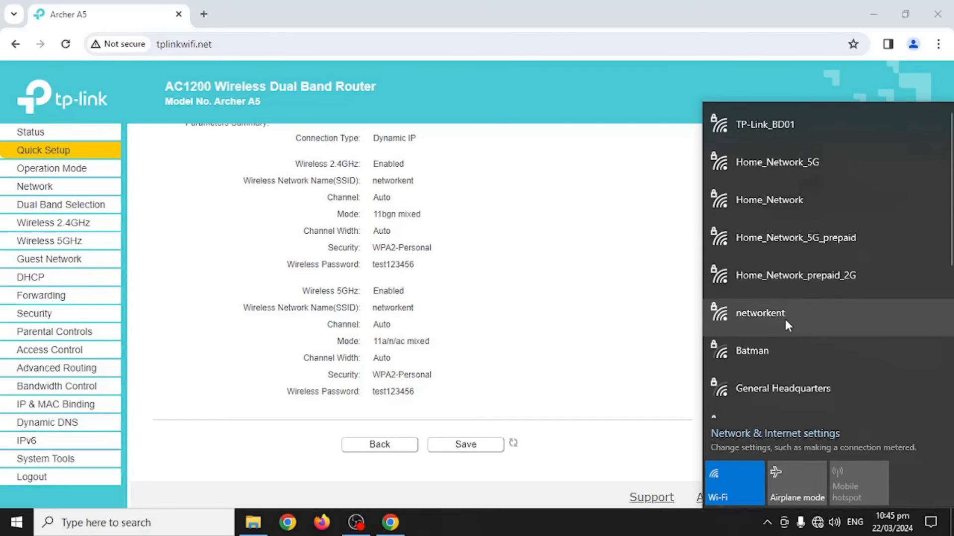
{"action": "left_click", "coordinate": [785, 319]}
{"action": "left_click", "coordinate": [889, 381]}
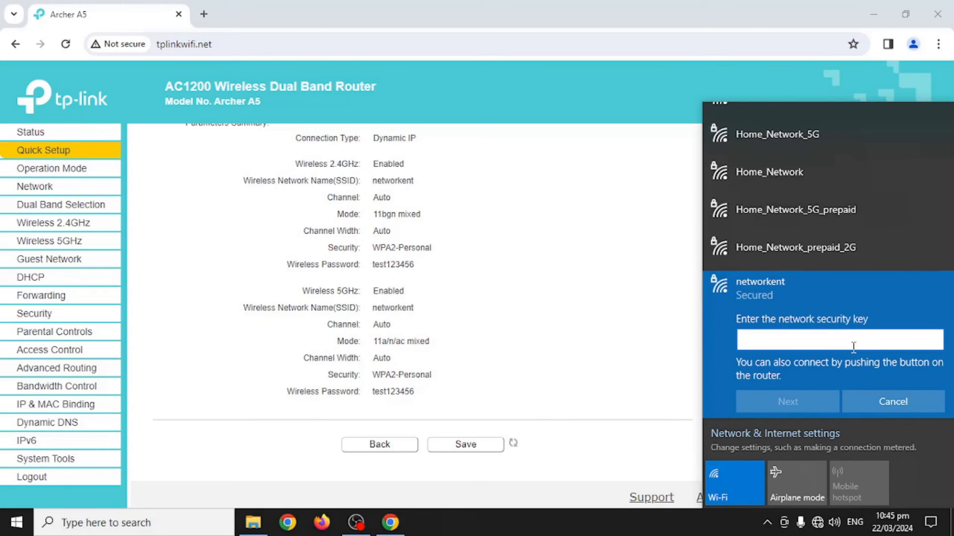
{"action": "key", "text": "ctrl+v"}
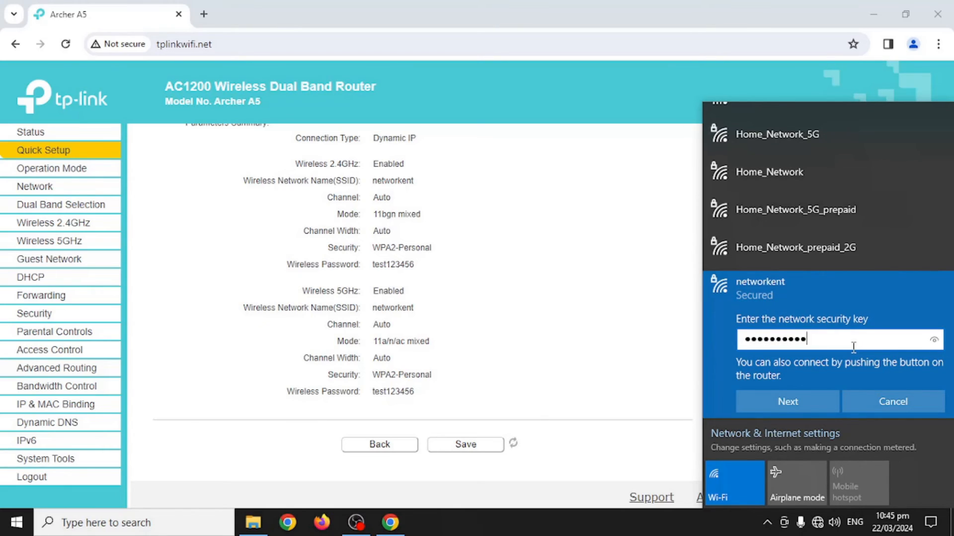
{"action": "left_click", "coordinate": [810, 398]}
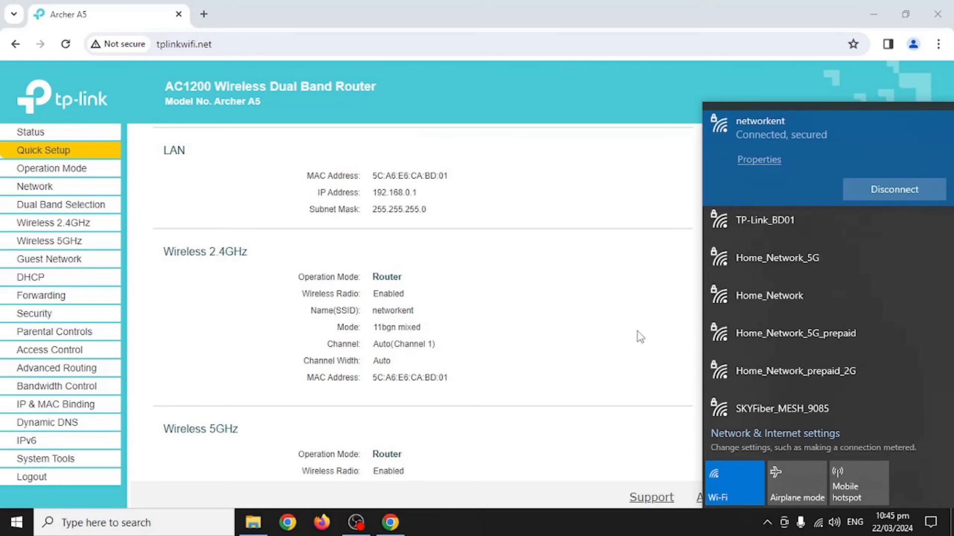
Check the router Status page's WAN IP address and Ethernet link, then open a new Chrome tab.
{"action": "left_click", "coordinate": [637, 332]}
{"action": "scroll", "coordinate": [572, 322], "scroll_direction": "down", "scroll_amount": 5}
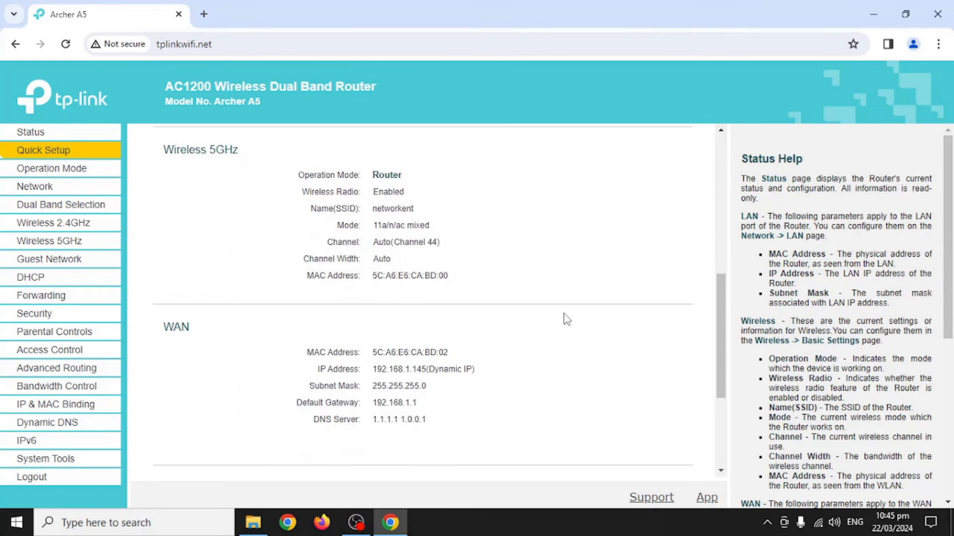
{"action": "scroll", "coordinate": [522, 330], "scroll_direction": "down", "scroll_amount": 4}
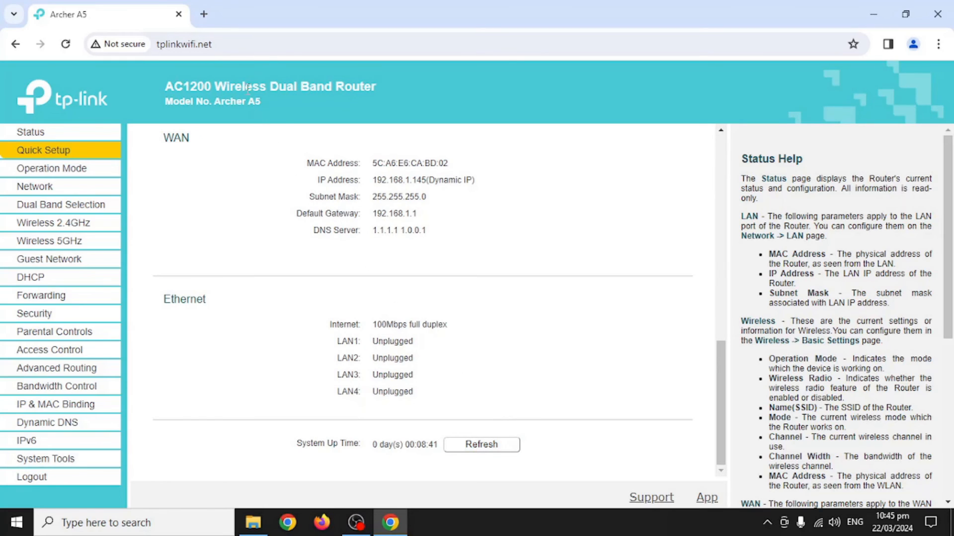
{"action": "left_click", "coordinate": [204, 13]}
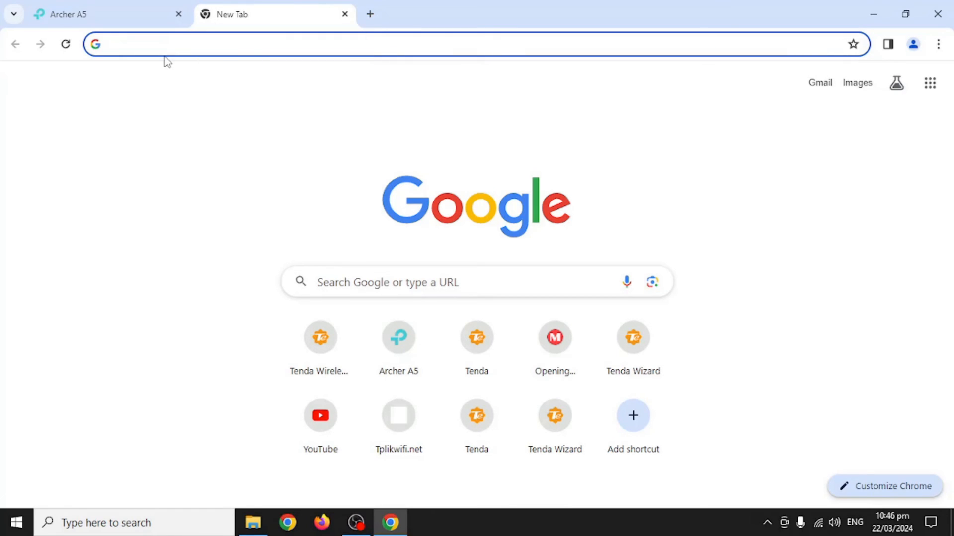
Load youtube.com in the new tab via the address-bar autocomplete.
{"action": "type", "text": "y"}
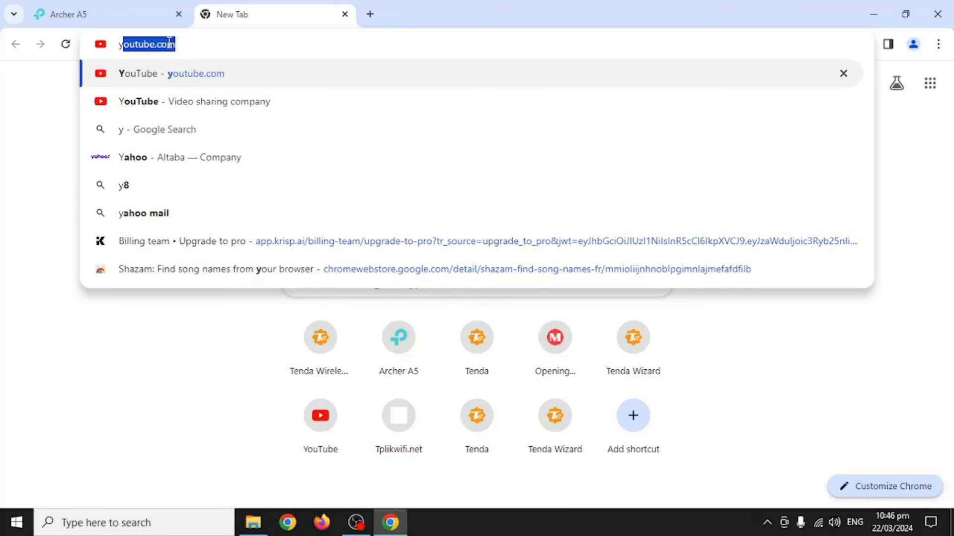
{"action": "key", "text": "Return"}
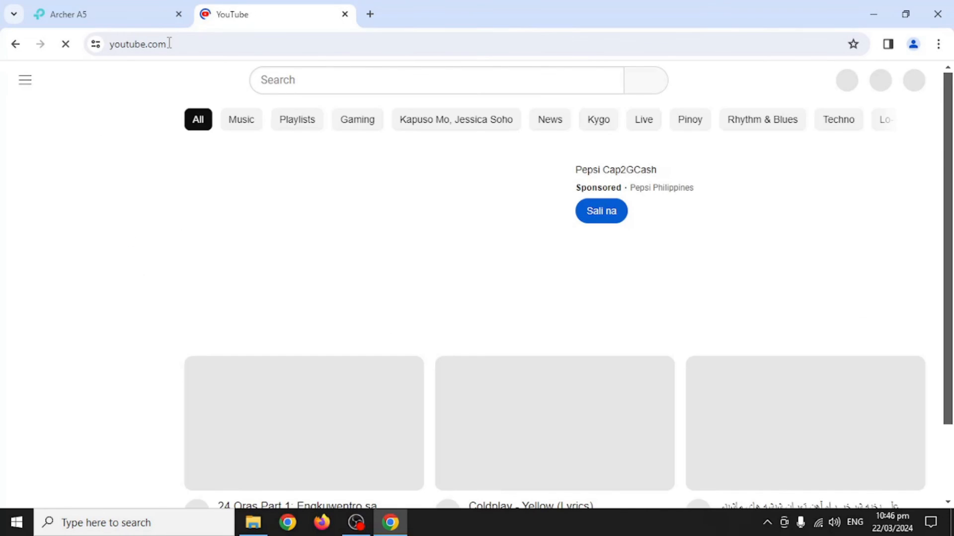